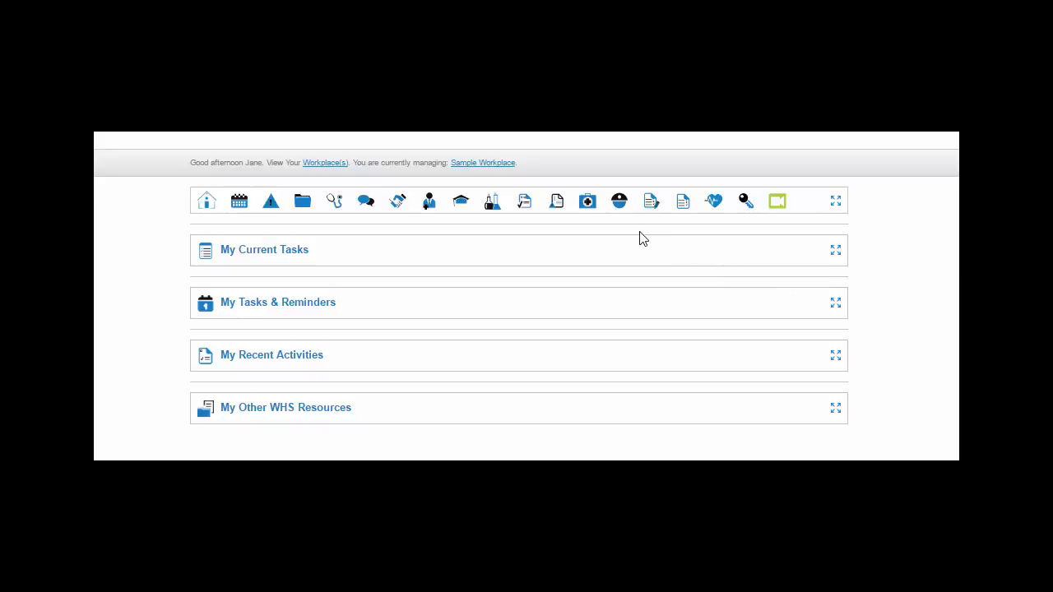
Open the Contractor Insurance Policies module and check its Help options
{"action": "mouse_move", "coordinate": [620, 210]}
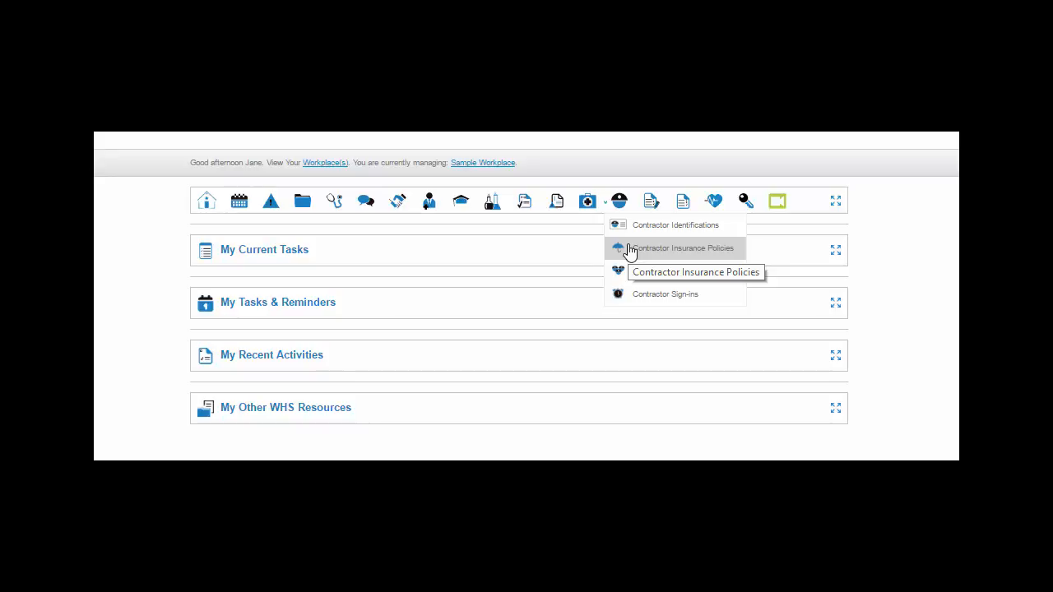
{"action": "left_click", "coordinate": [630, 248]}
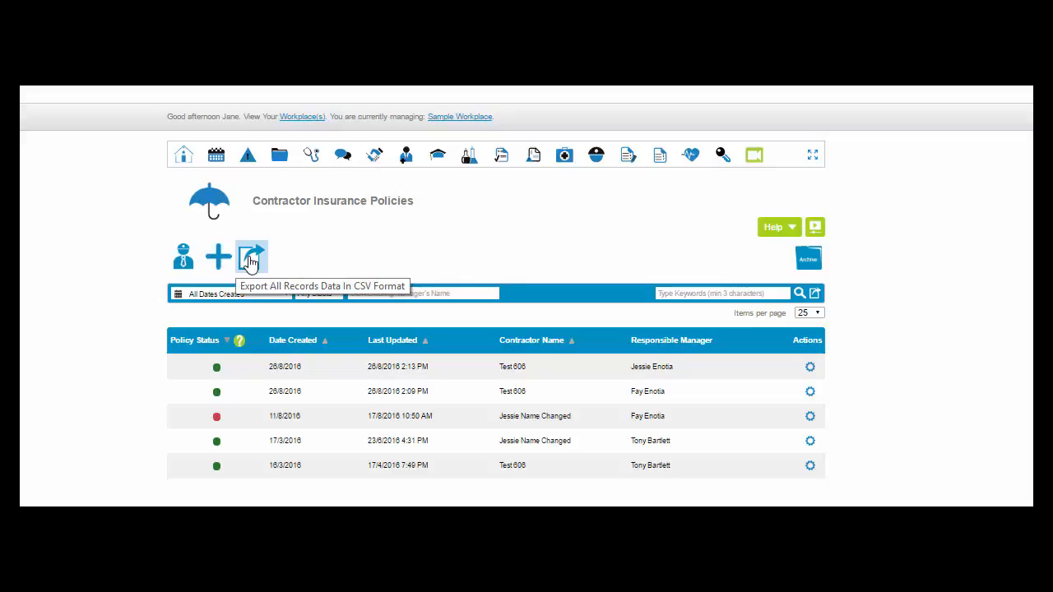
{"action": "left_click", "coordinate": [785, 230]}
{"action": "left_click", "coordinate": [790, 230]}
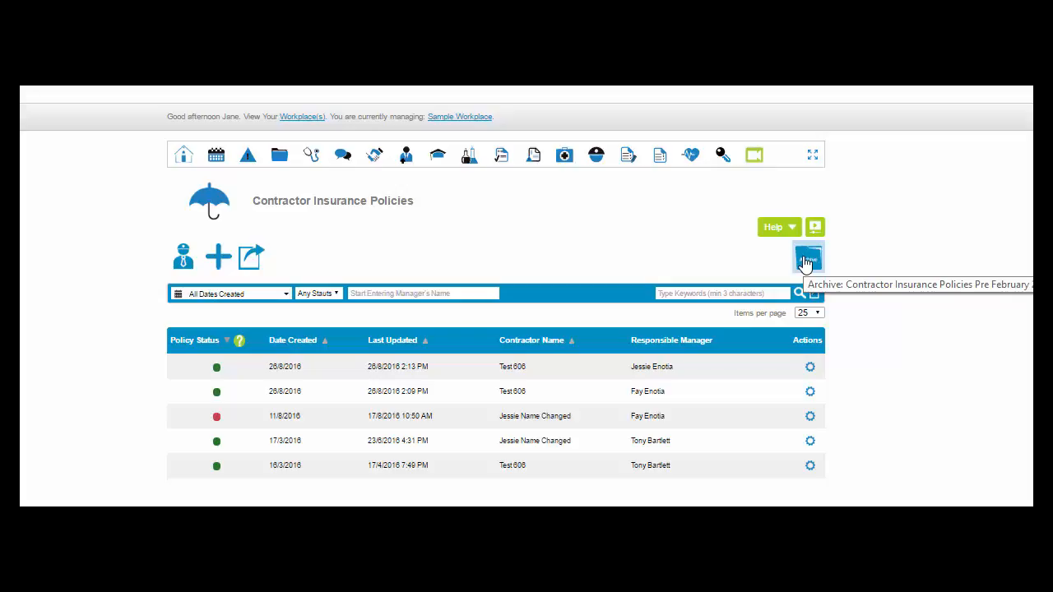
View the archived contractor insurance policies and the first record's available actions, and return to the current policies list
{"action": "left_click", "coordinate": [806, 263]}
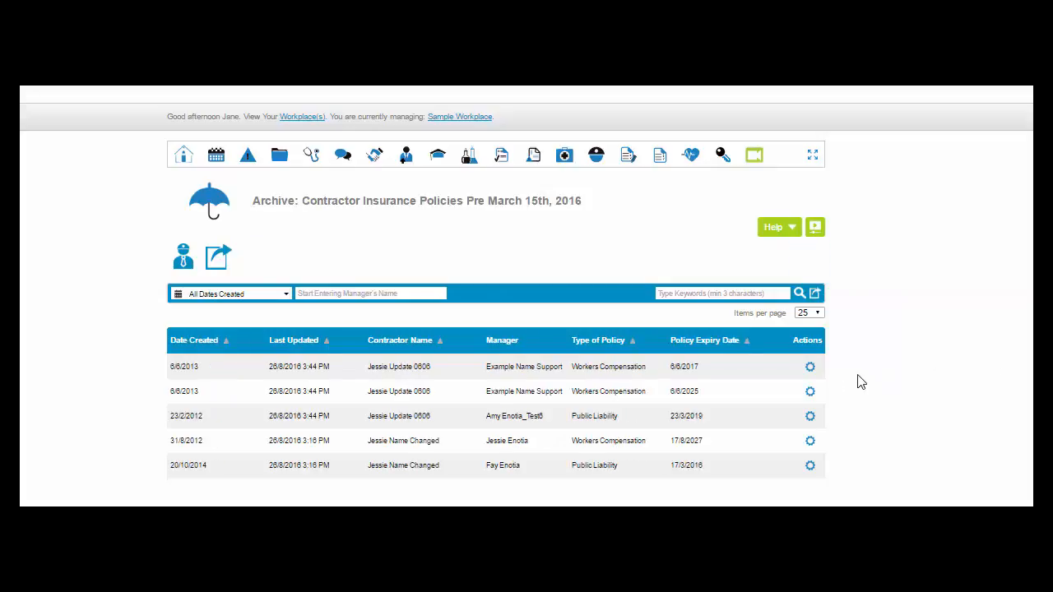
{"action": "left_click", "coordinate": [810, 368]}
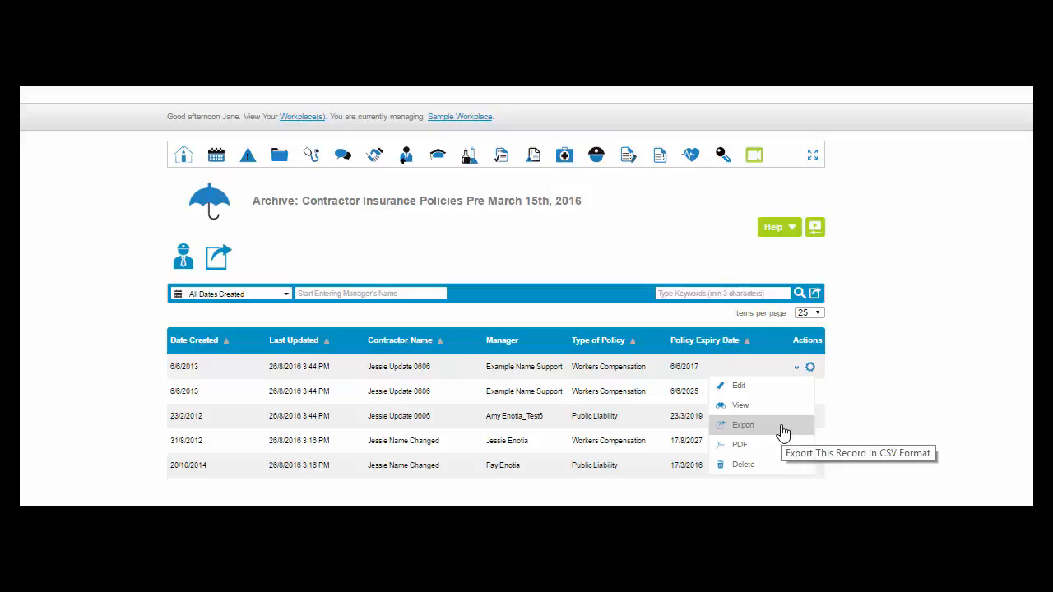
{"action": "mouse_move", "coordinate": [596, 169]}
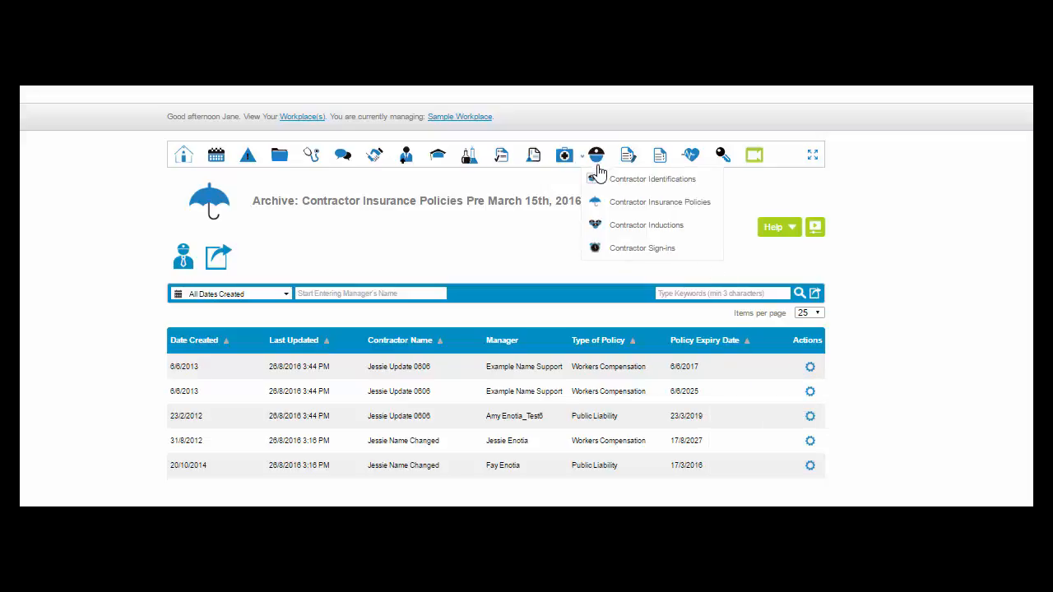
{"action": "left_click", "coordinate": [610, 204]}
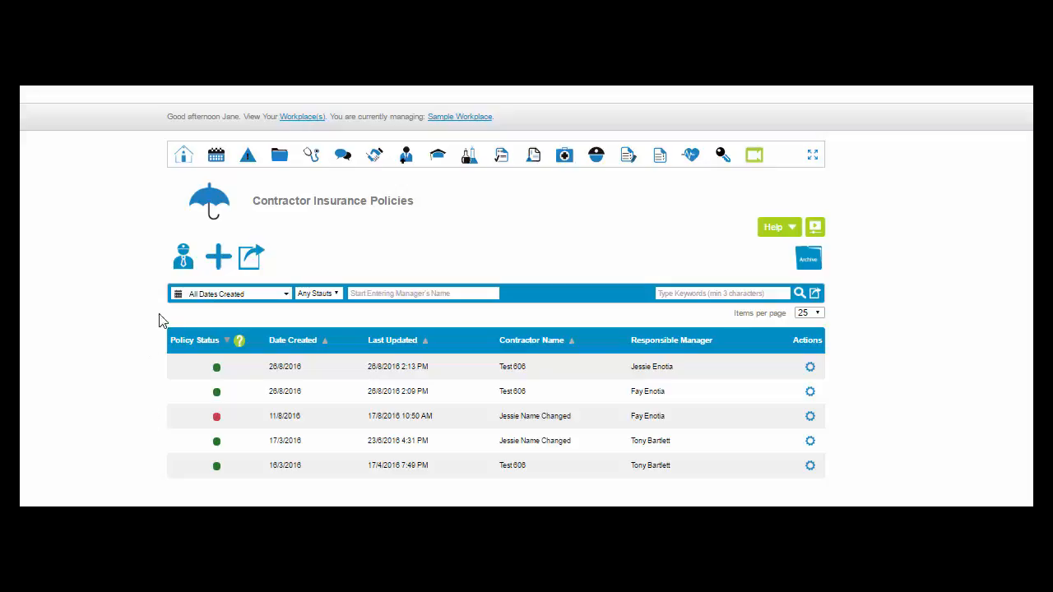
Examine the creation date options and the manager name and keyword filters of the policies list
{"action": "left_click", "coordinate": [285, 295]}
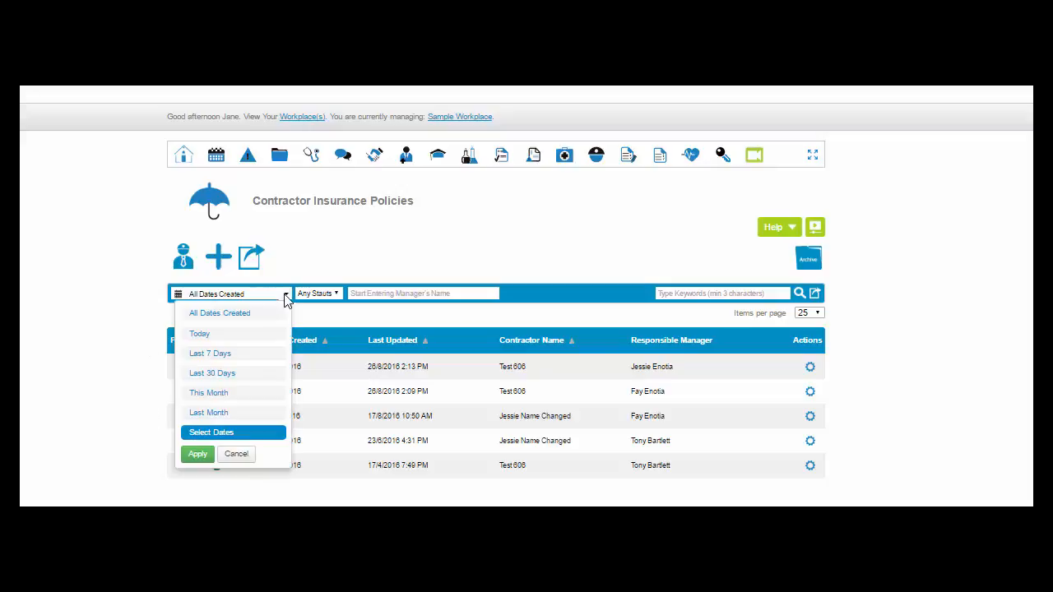
{"action": "left_click", "coordinate": [369, 295]}
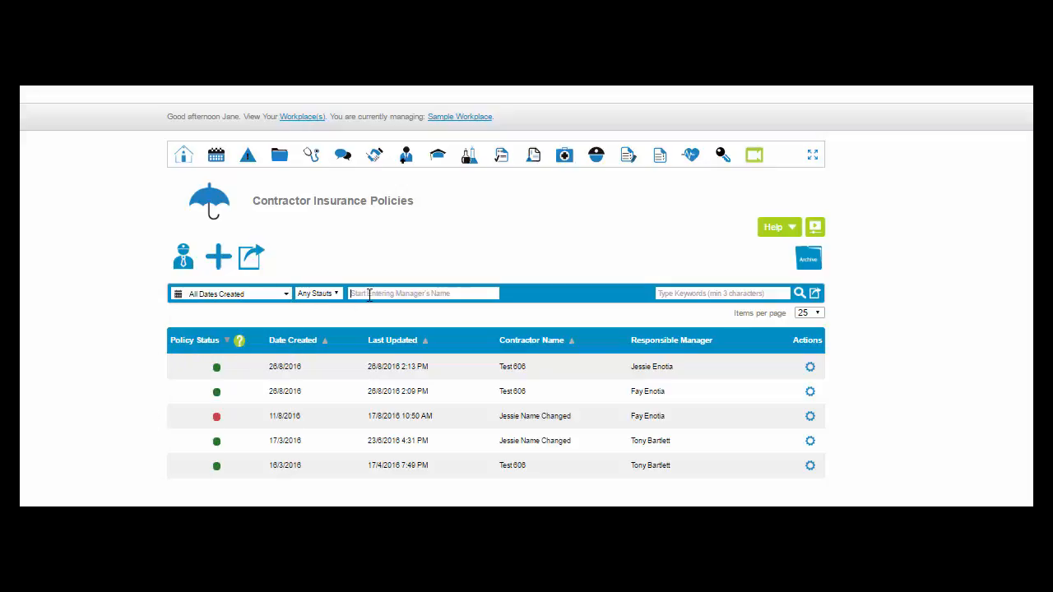
{"action": "left_click", "coordinate": [694, 293]}
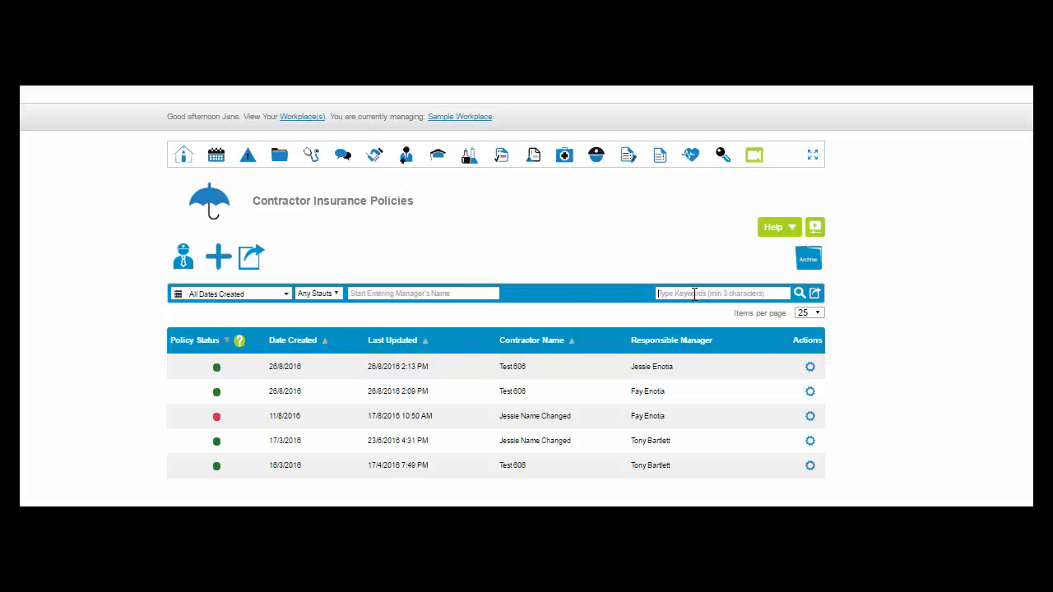
Export the listed insurance policy records with all export fields selected, including Contractor Insurance Policy ID
{"action": "left_click", "coordinate": [816, 294]}
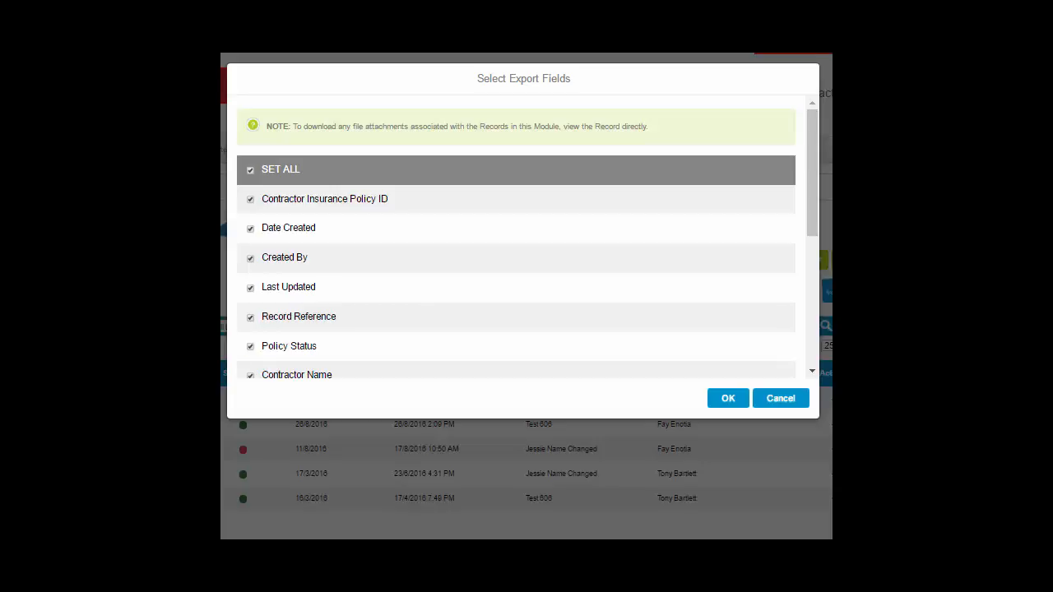
{"action": "scroll", "coordinate": [693, 305], "scroll_direction": "down", "scroll_amount": 4}
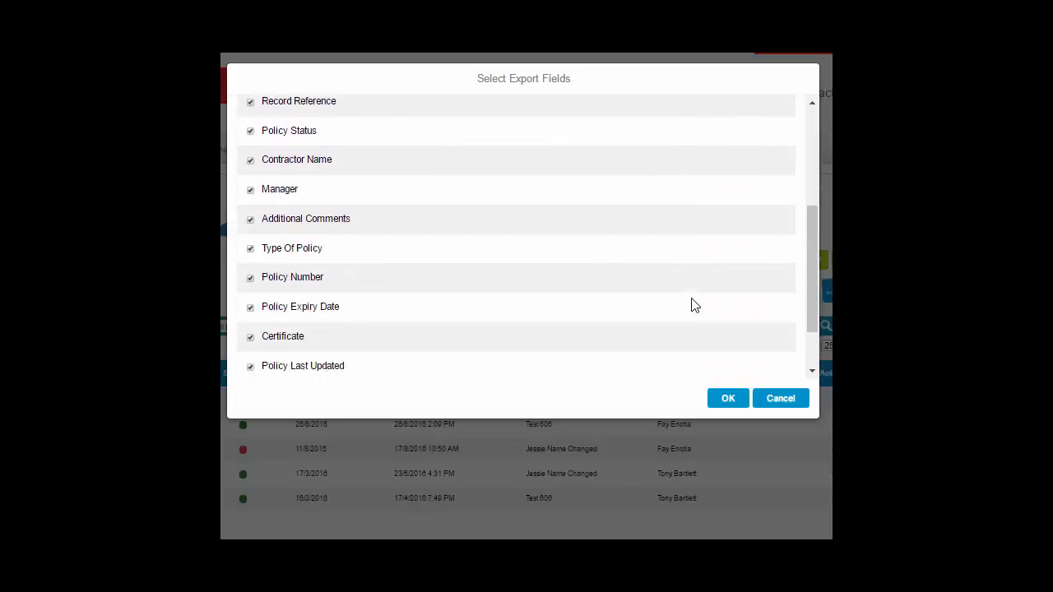
{"action": "scroll", "coordinate": [692, 305], "scroll_direction": "up", "scroll_amount": 1}
{"action": "scroll", "coordinate": [693, 305], "scroll_direction": "up", "scroll_amount": 3}
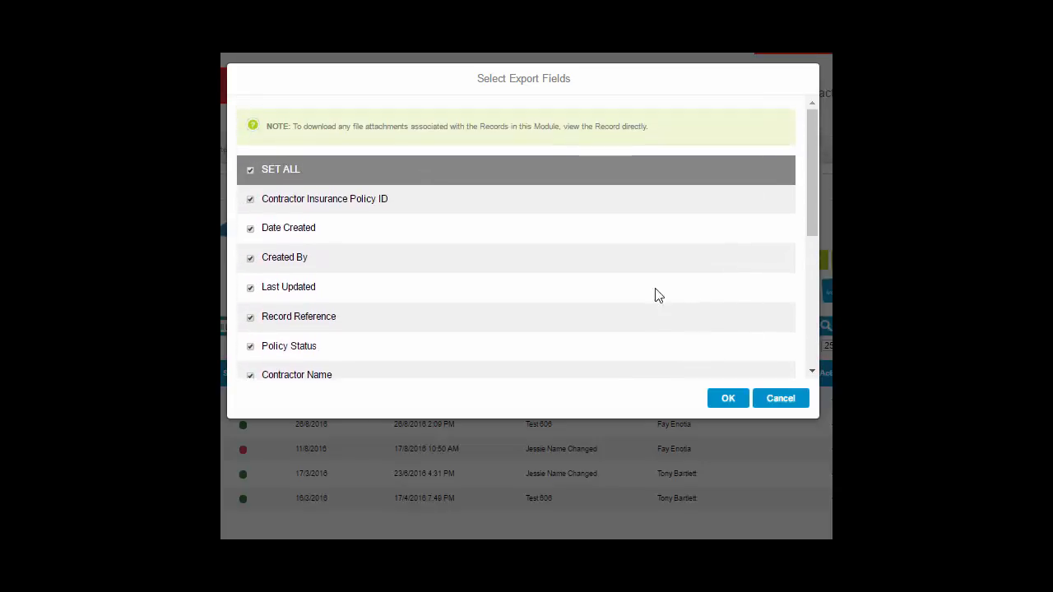
{"action": "left_click", "coordinate": [251, 201]}
{"action": "left_click", "coordinate": [251, 202]}
{"action": "left_click", "coordinate": [728, 400]}
Start a new contractor insurance policy record and change its responsible manager to another person from the suggestions
{"action": "left_click", "coordinate": [832, 370]}
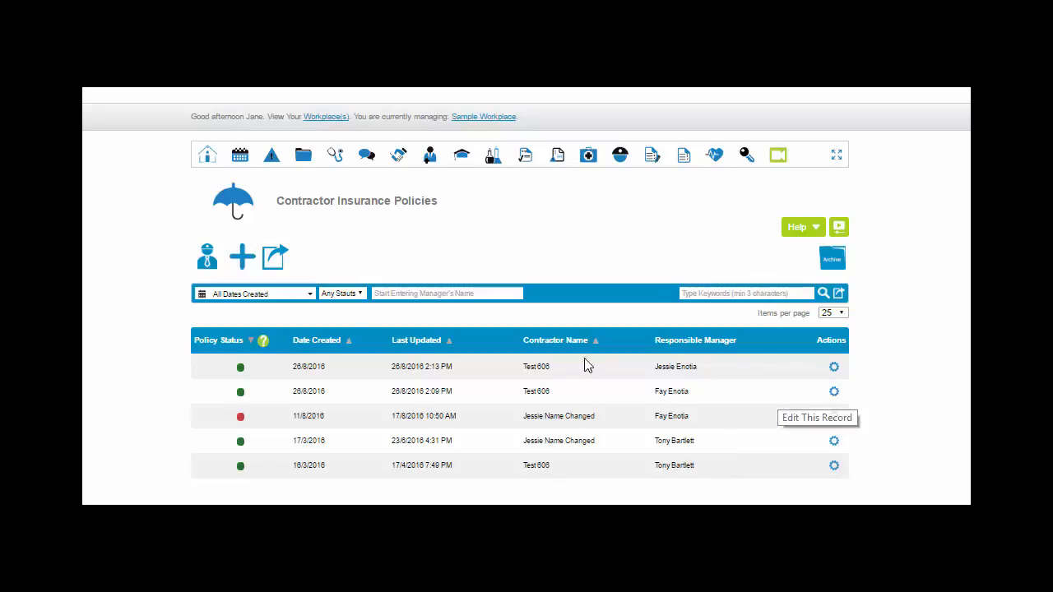
{"action": "left_click", "coordinate": [243, 260]}
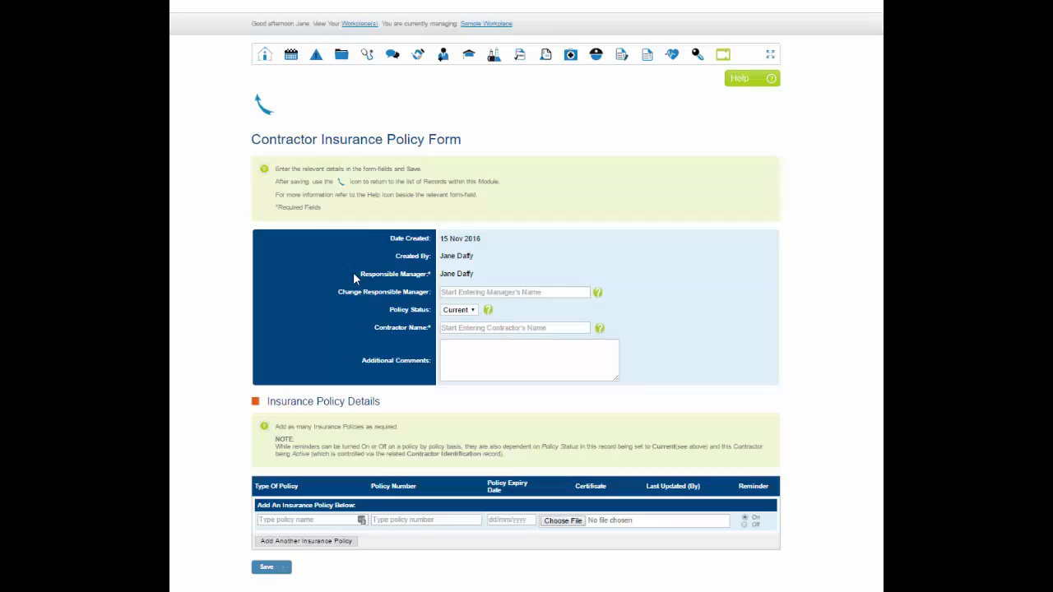
{"action": "left_click", "coordinate": [448, 292]}
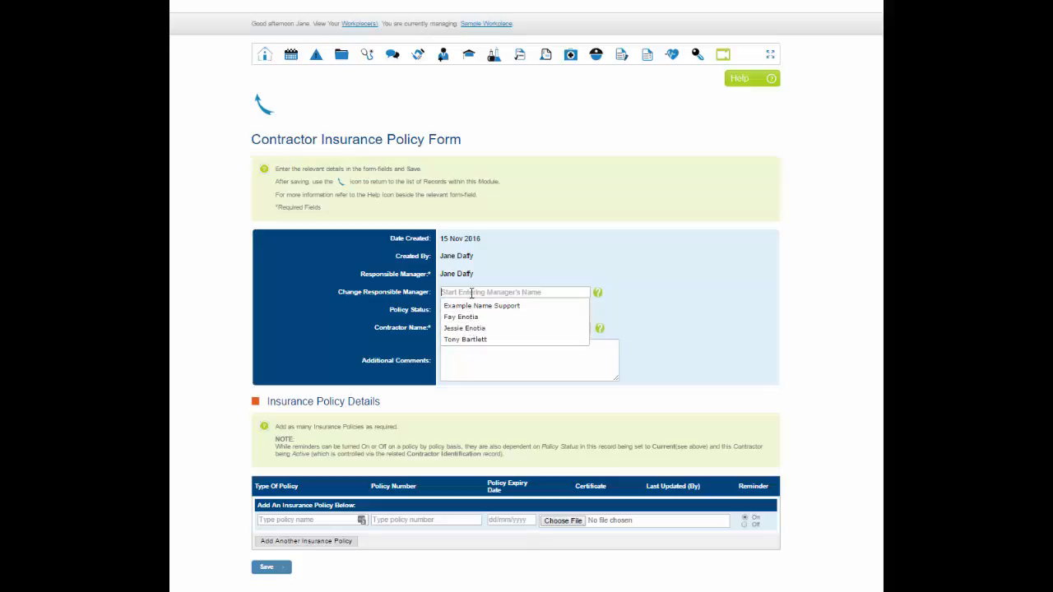
{"action": "type", "text": "ton"}
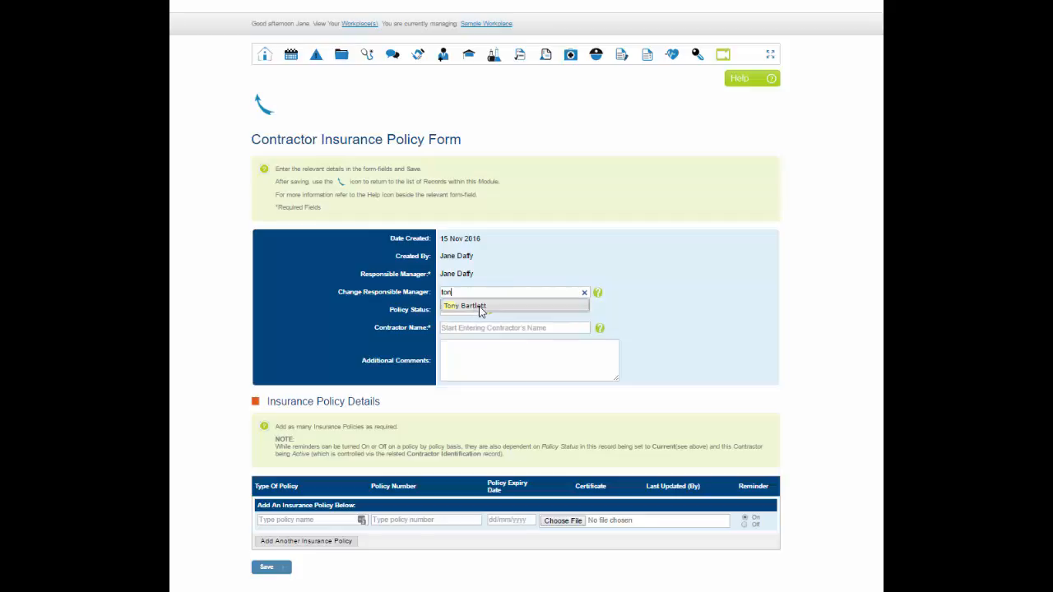
{"action": "left_click", "coordinate": [482, 306]}
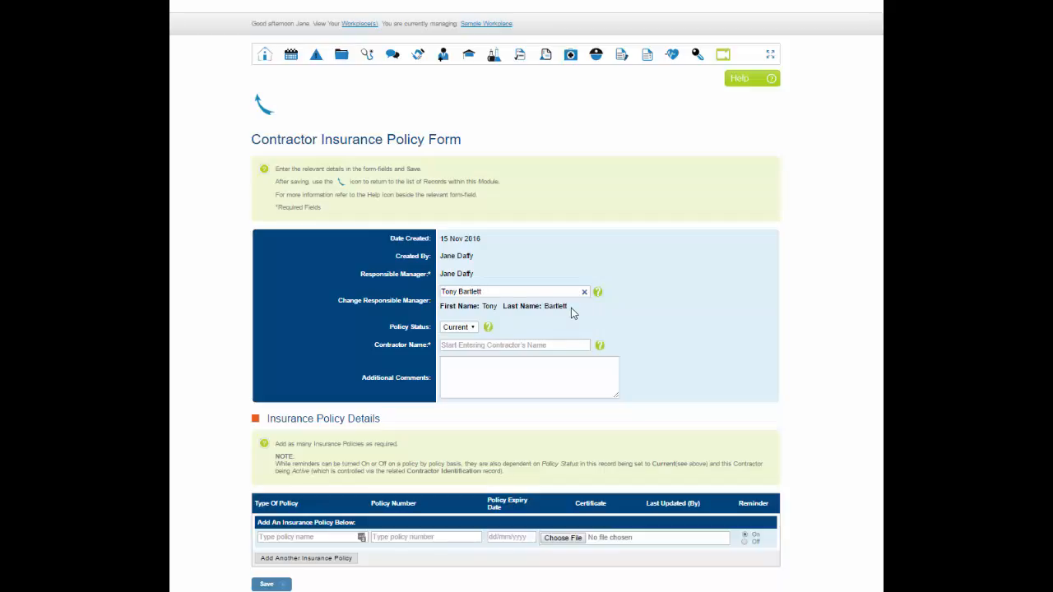
Try to set the policy status to Inactive and dismiss the notice about e-mail alerts
{"action": "left_click", "coordinate": [473, 329]}
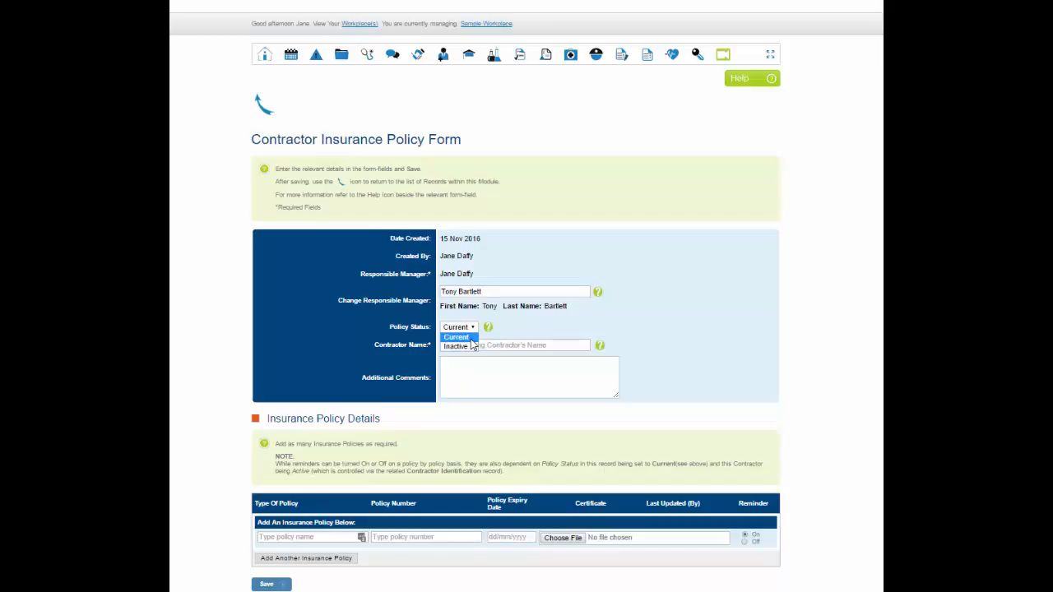
{"action": "left_click", "coordinate": [472, 346]}
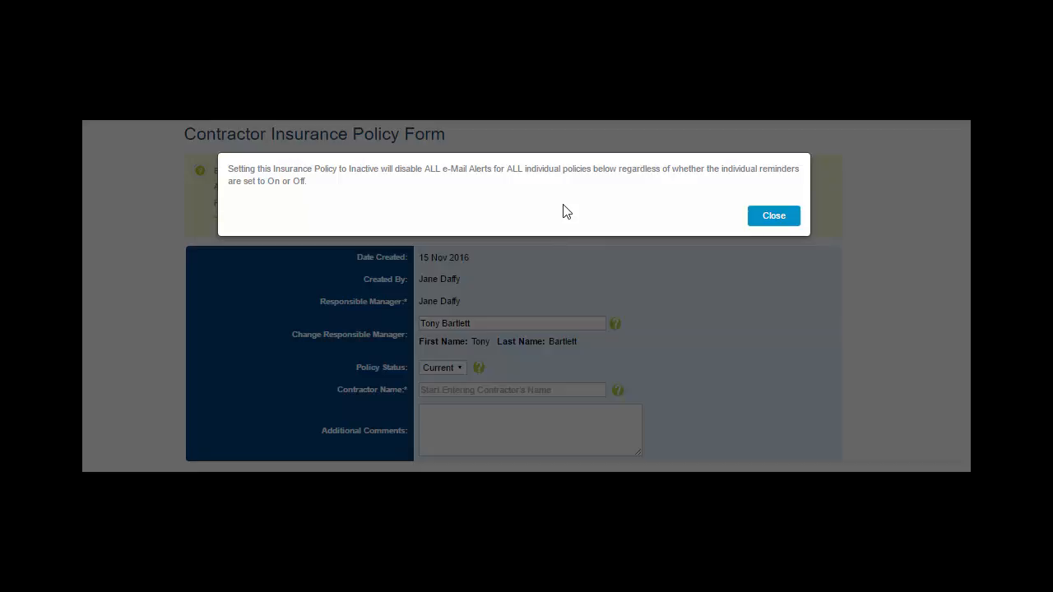
{"action": "left_click", "coordinate": [770, 219]}
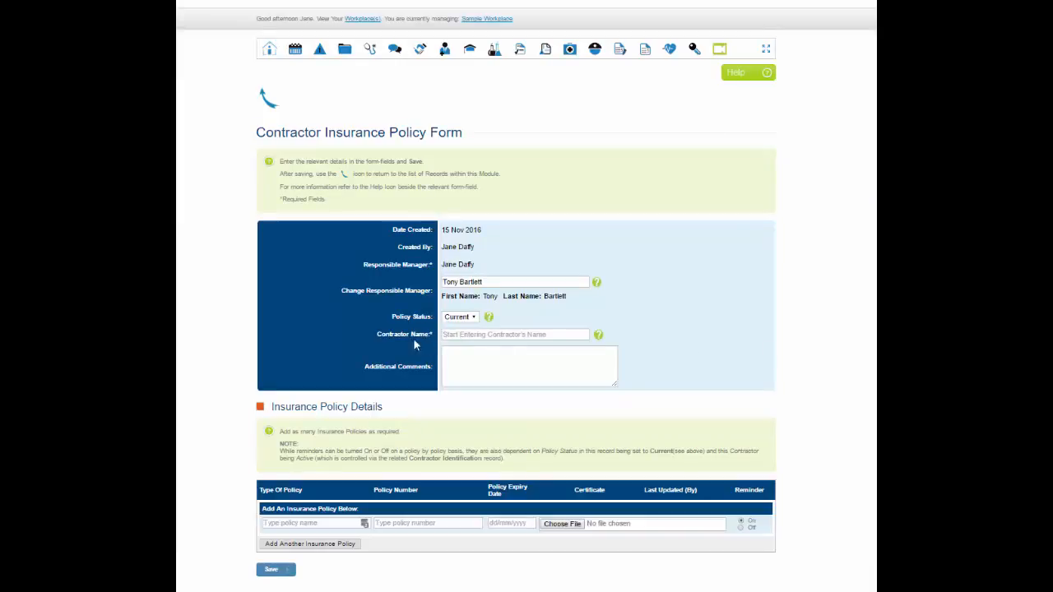
Set the contractor name of the new policy record to Test 606
{"action": "left_click_drag", "start_coordinate": [378, 334], "coordinate": [442, 340]}
{"action": "left_click", "coordinate": [458, 335]}
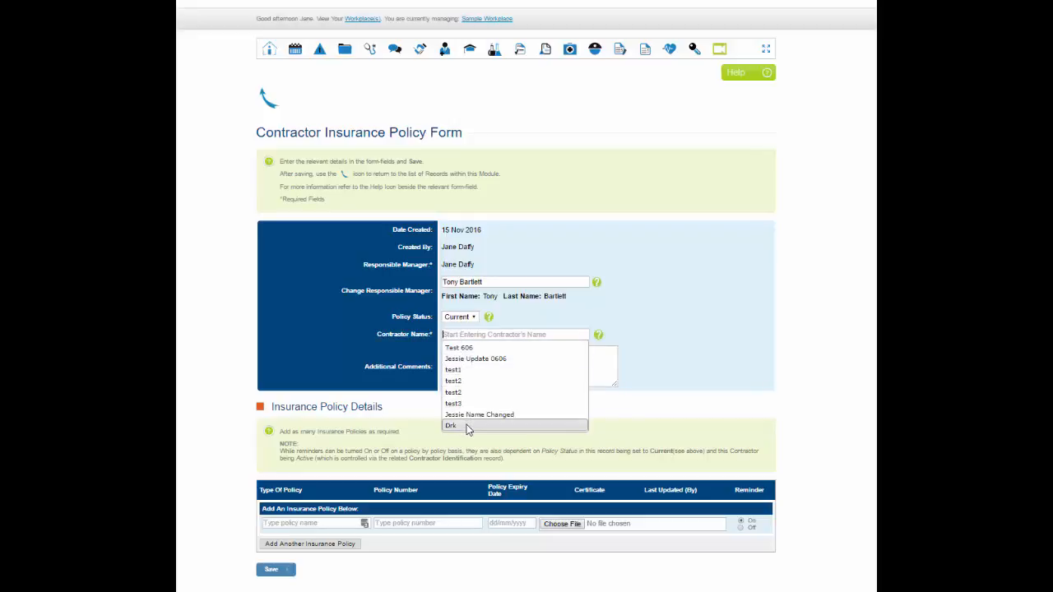
{"action": "left_click", "coordinate": [468, 352]}
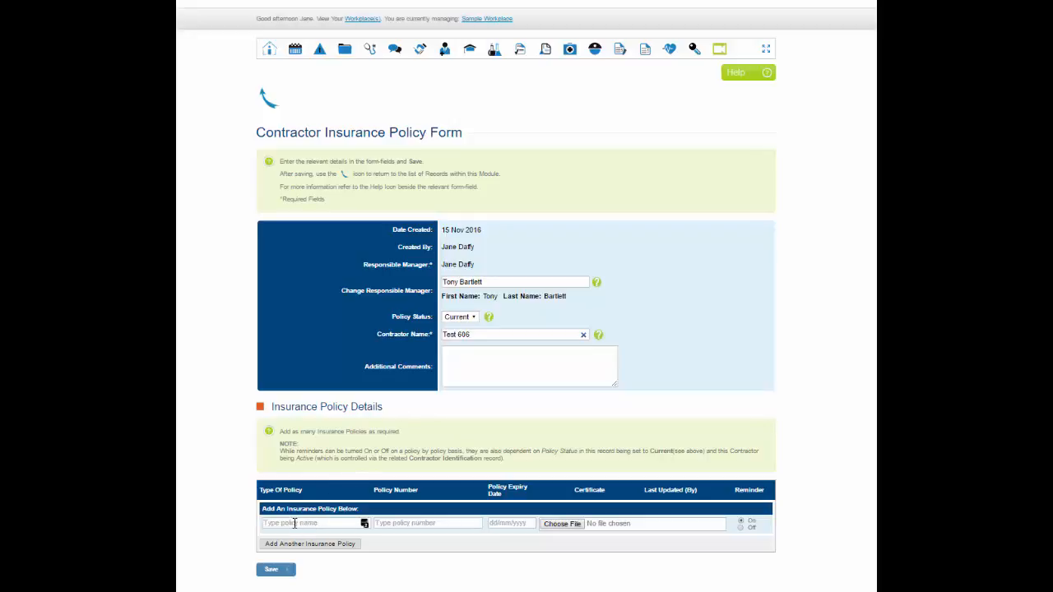
Check the suggested policy types and add further blank insurance policy rows to the Insurance Policy Details
{"action": "left_click", "coordinate": [294, 523]}
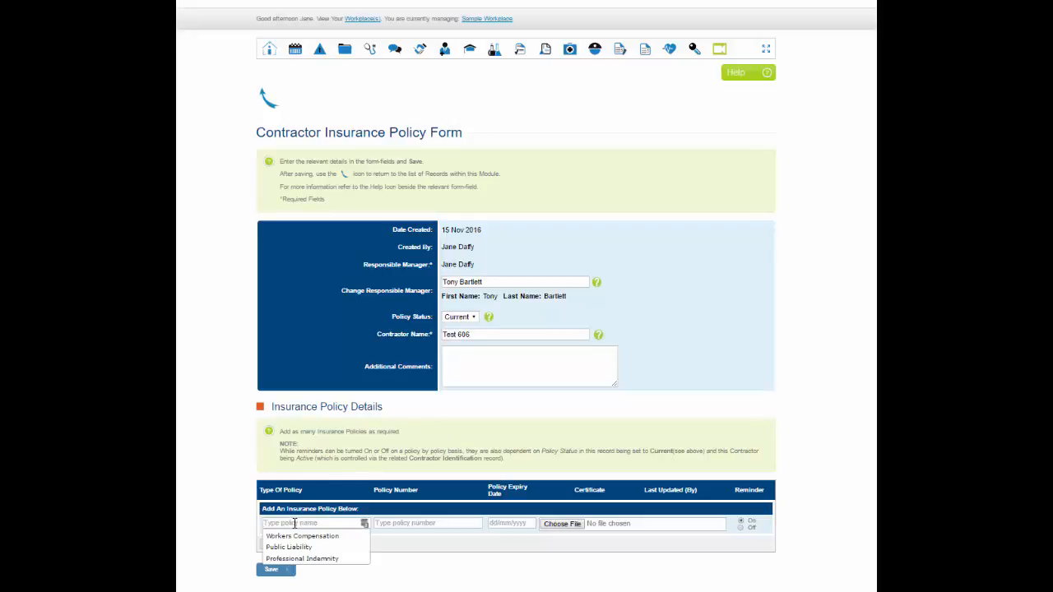
{"action": "left_click", "coordinate": [405, 522]}
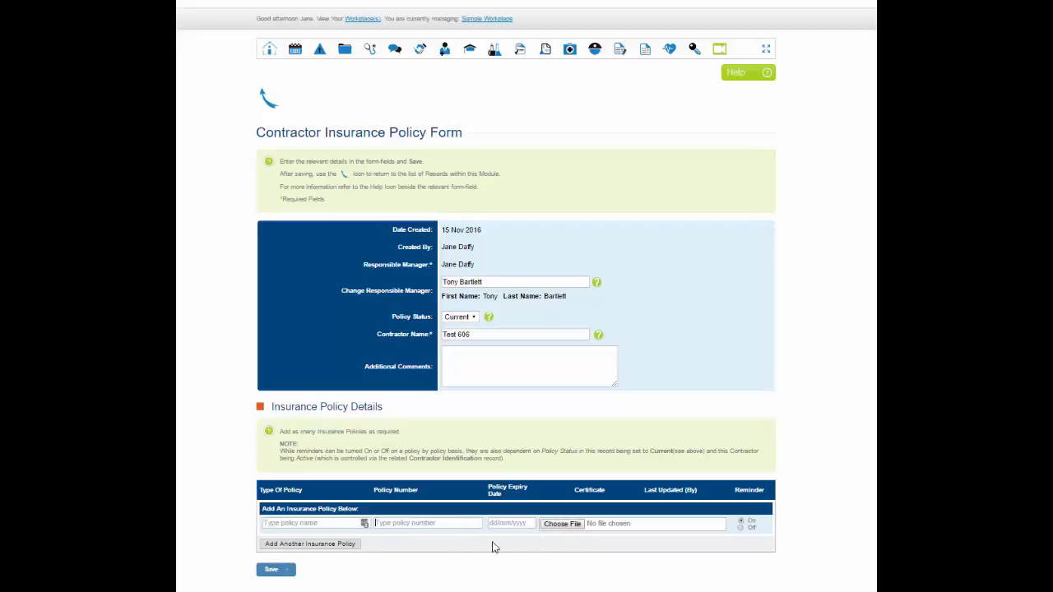
{"action": "left_click", "coordinate": [312, 546]}
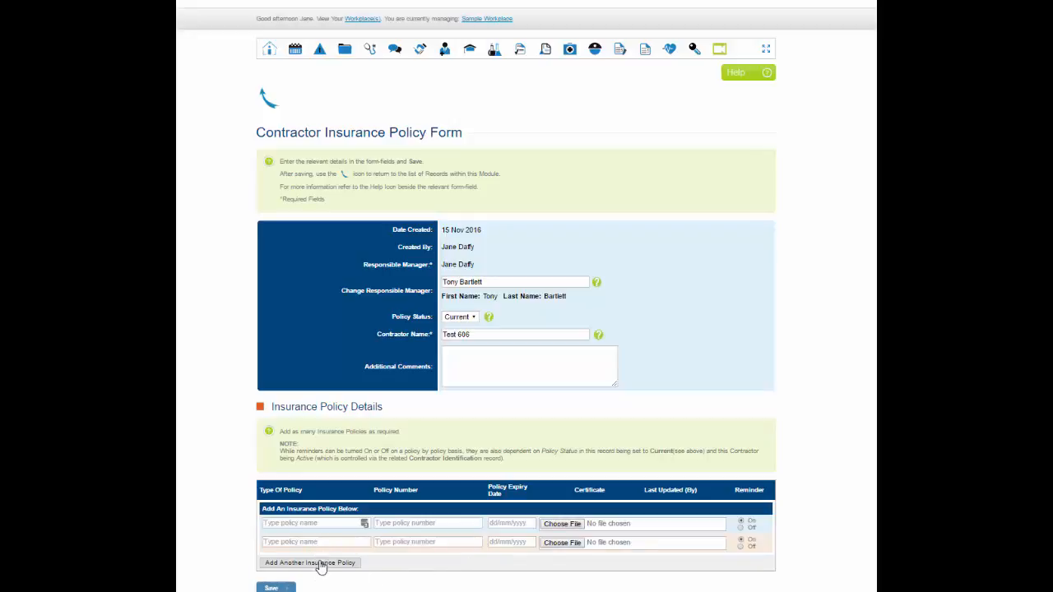
{"action": "left_click", "coordinate": [320, 565]}
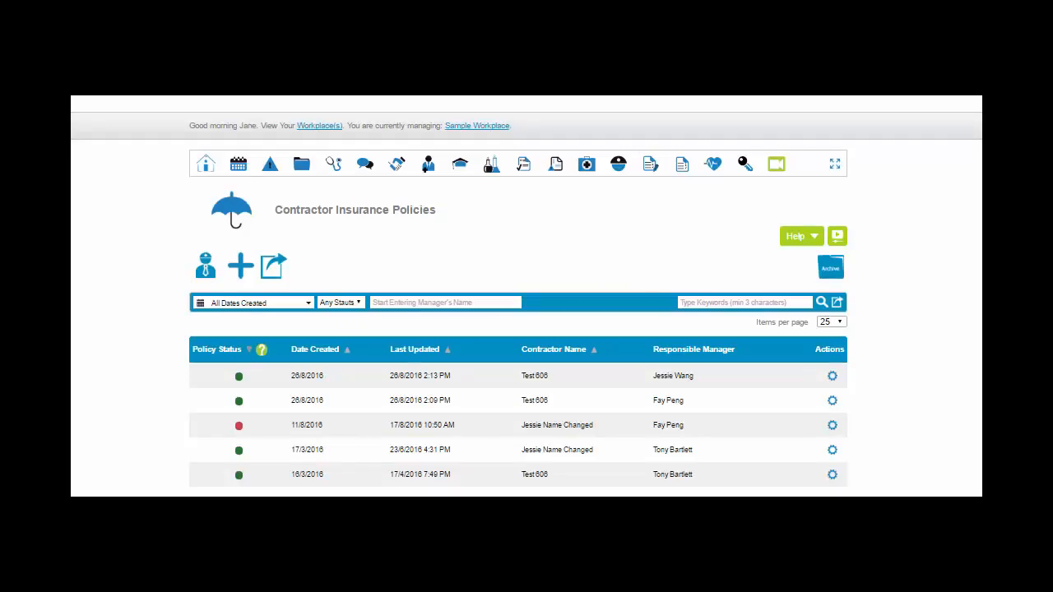
Return to the home page and view the My Tasks & Reminders calendar for November 2016, collapsing it when done
{"action": "left_click", "coordinate": [203, 169]}
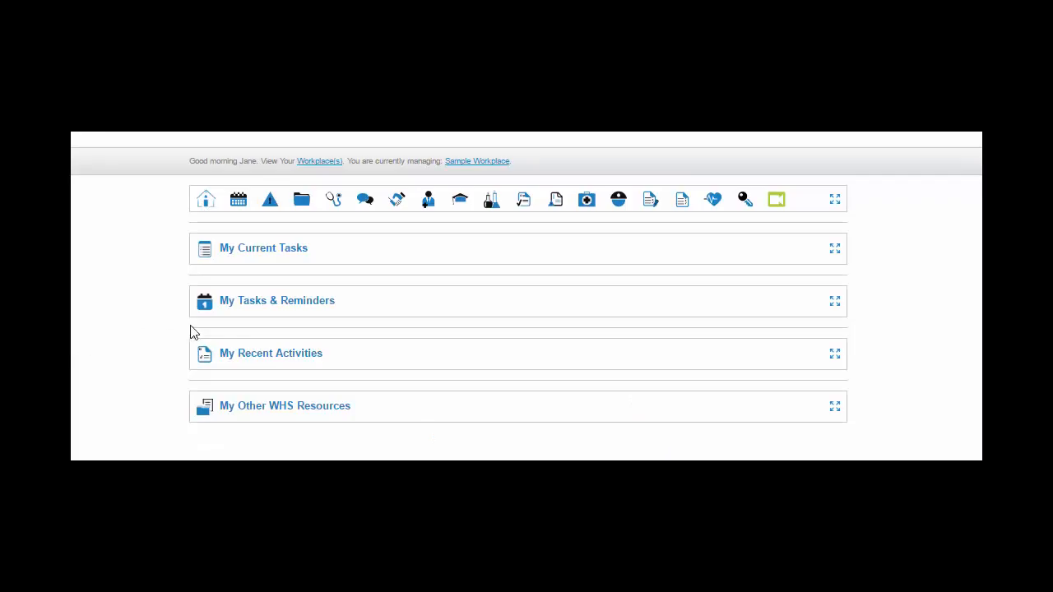
{"action": "left_click", "coordinate": [835, 304]}
{"action": "scroll", "coordinate": [837, 306], "scroll_direction": "down", "scroll_amount": 2}
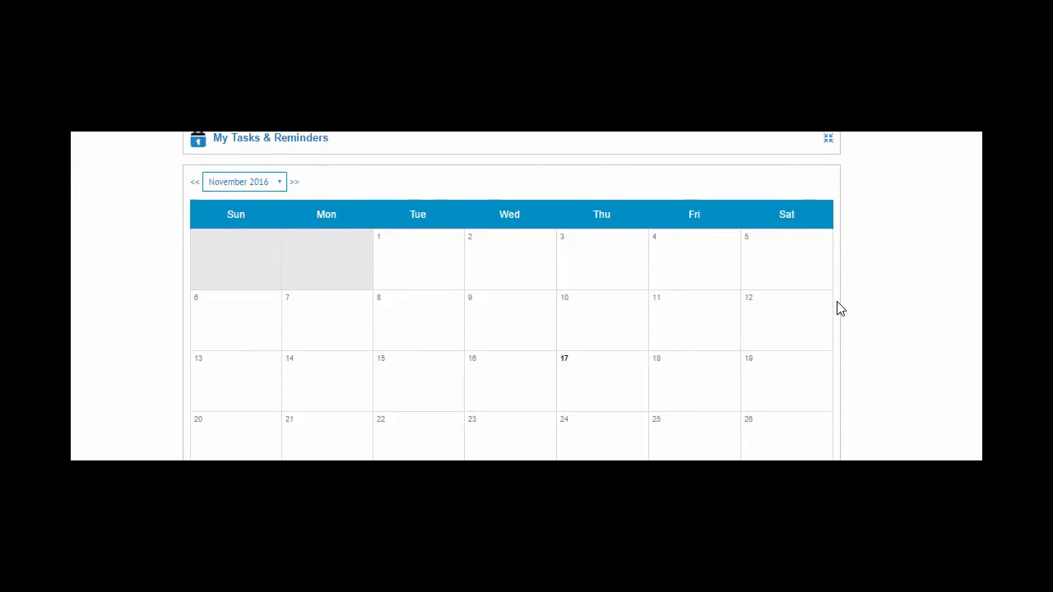
{"action": "scroll", "coordinate": [837, 306], "scroll_direction": "up", "scroll_amount": 2}
{"action": "left_click", "coordinate": [832, 303]}
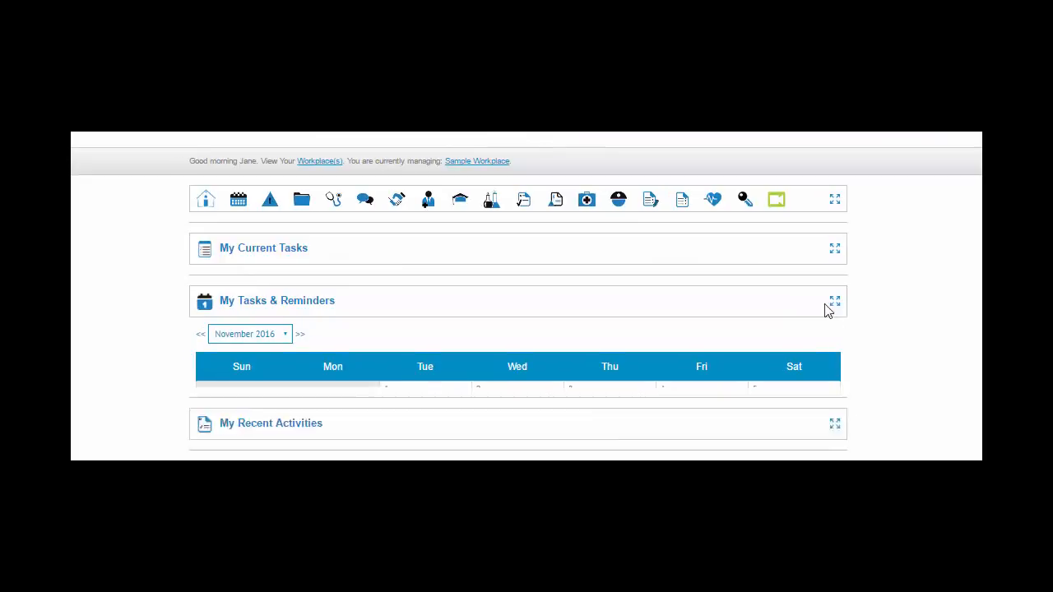
Reopen the Contractor Insurance Policies list and show the available actions for the first record
{"action": "mouse_move", "coordinate": [618, 213]}
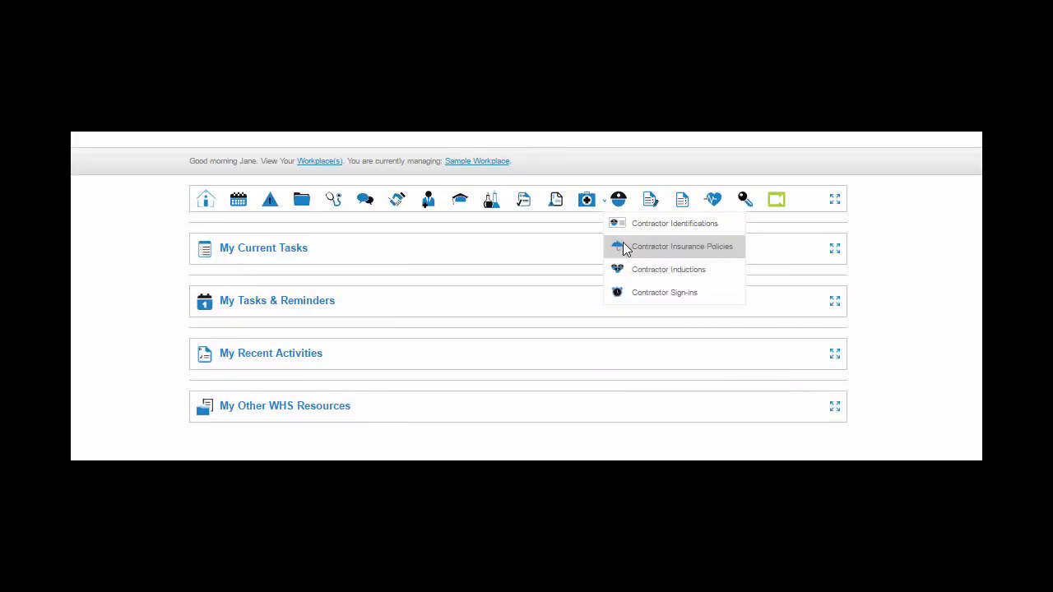
{"action": "left_click", "coordinate": [625, 248]}
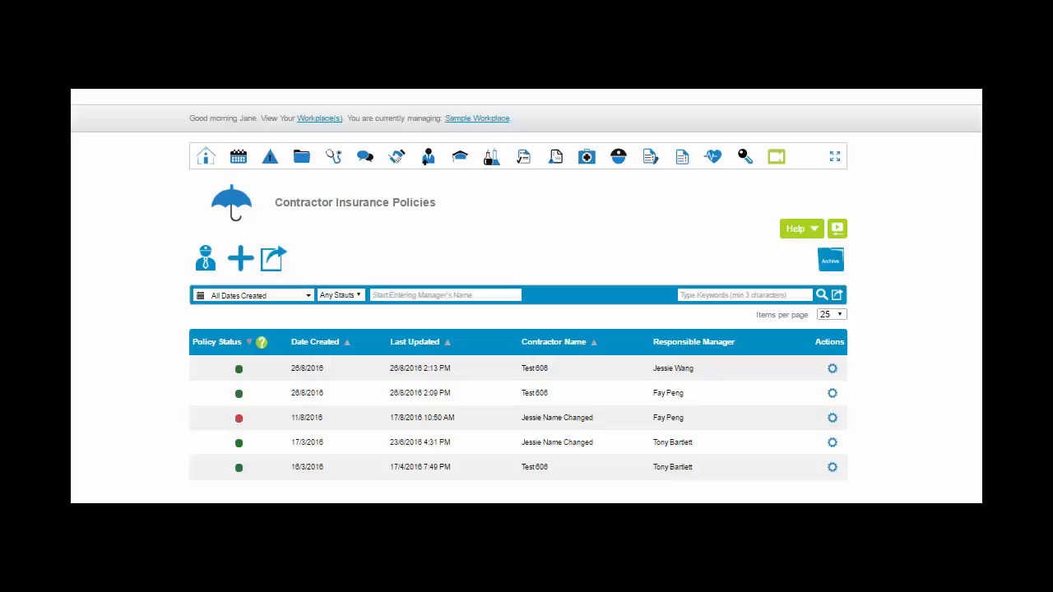
{"action": "left_click", "coordinate": [833, 371]}
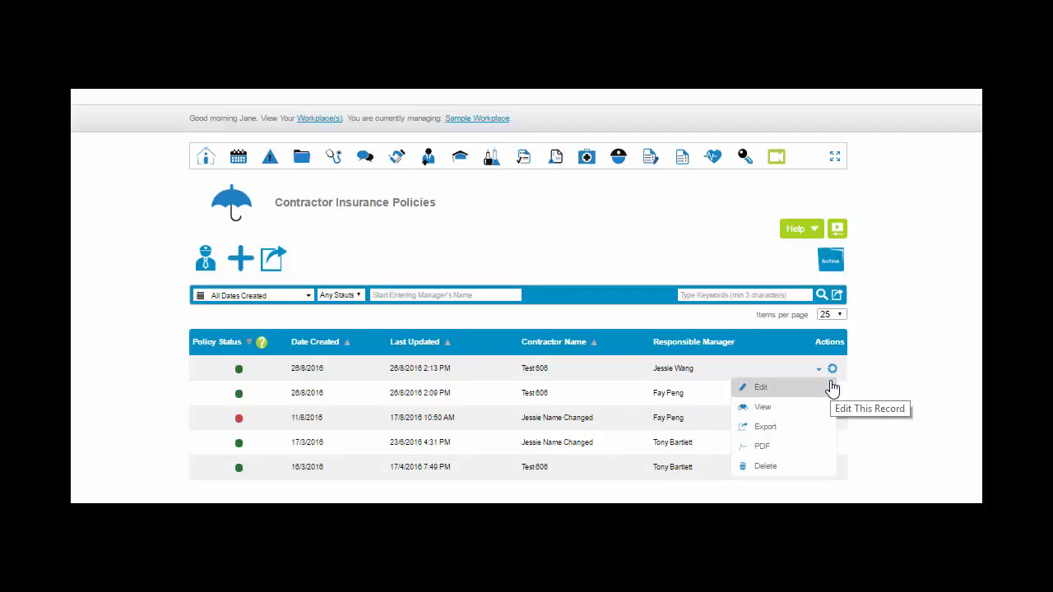